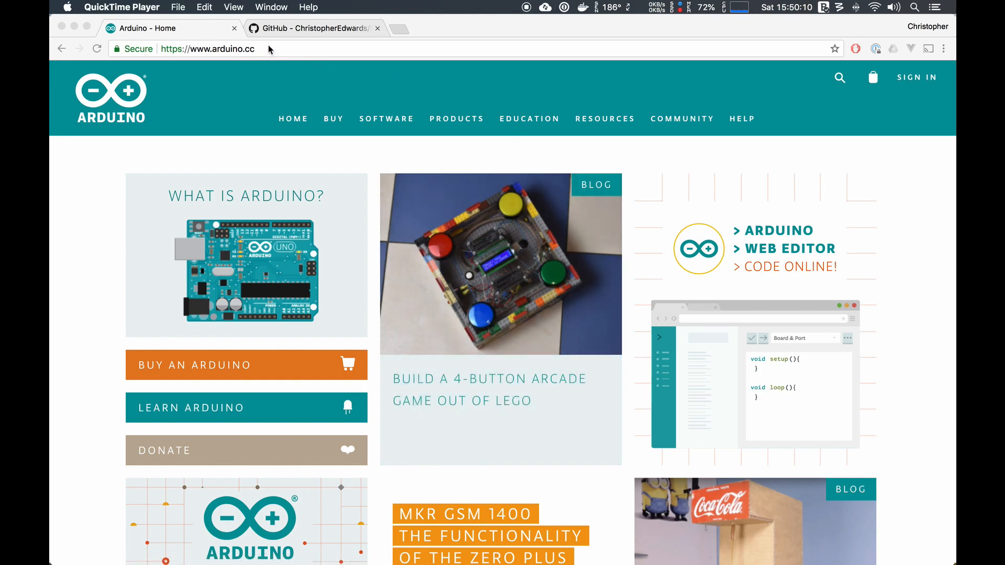
- Download the Arduino 1.8.5 IDE for Mac OS X from the Arduino software page without contributing
left_click(403, 81)
mouse_move(392, 118)
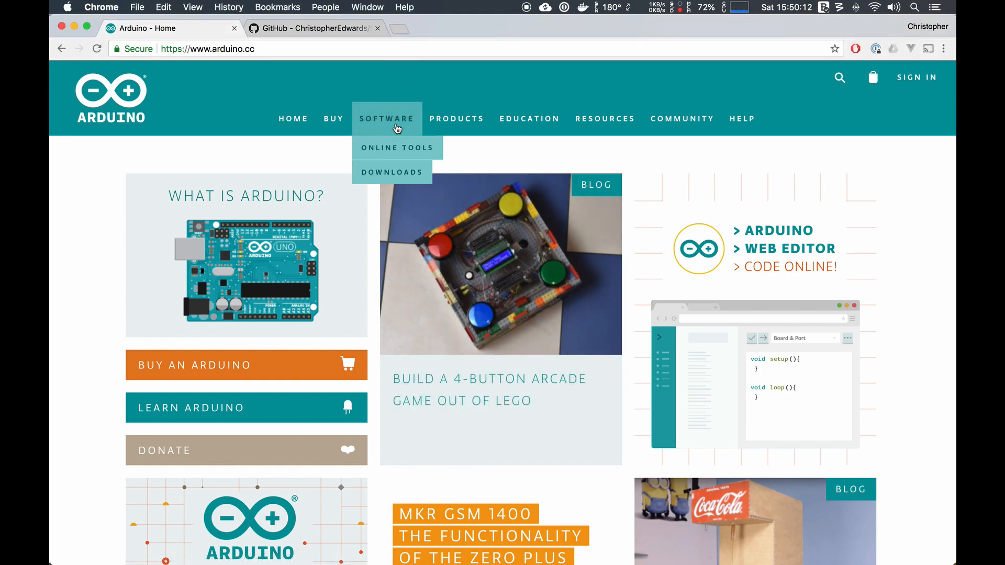
left_click(389, 176)
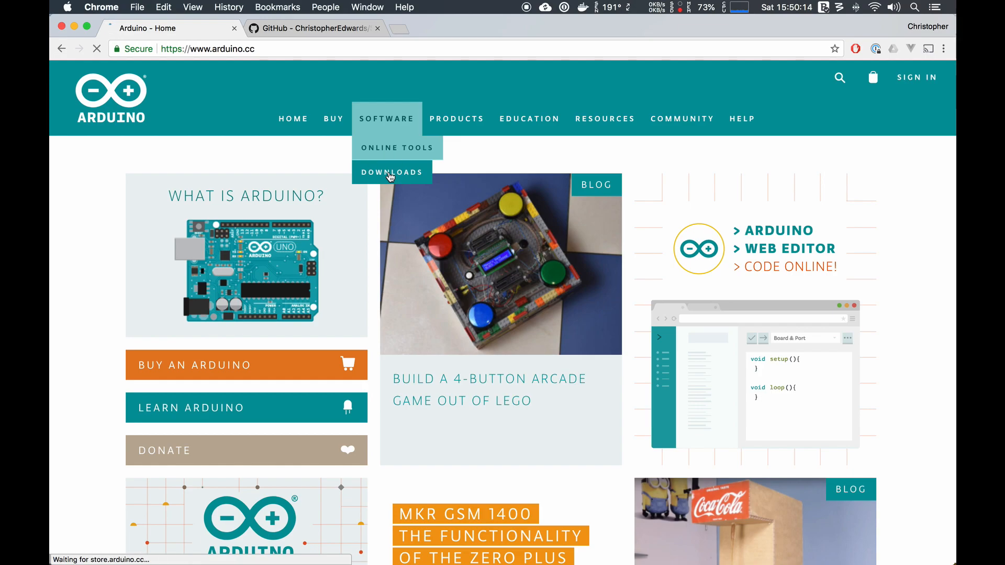
scroll(552, 406, "down", 5)
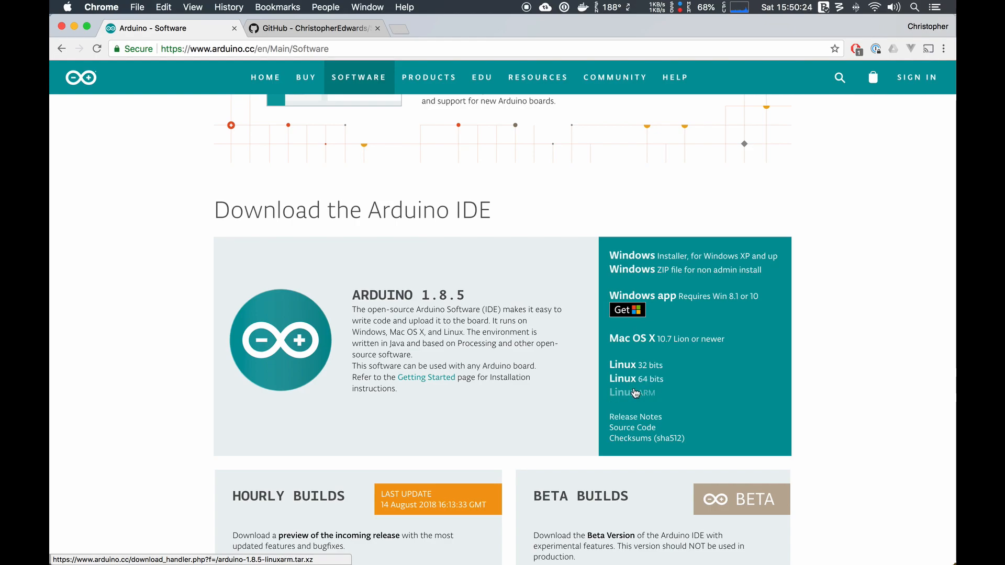
left_click(631, 339)
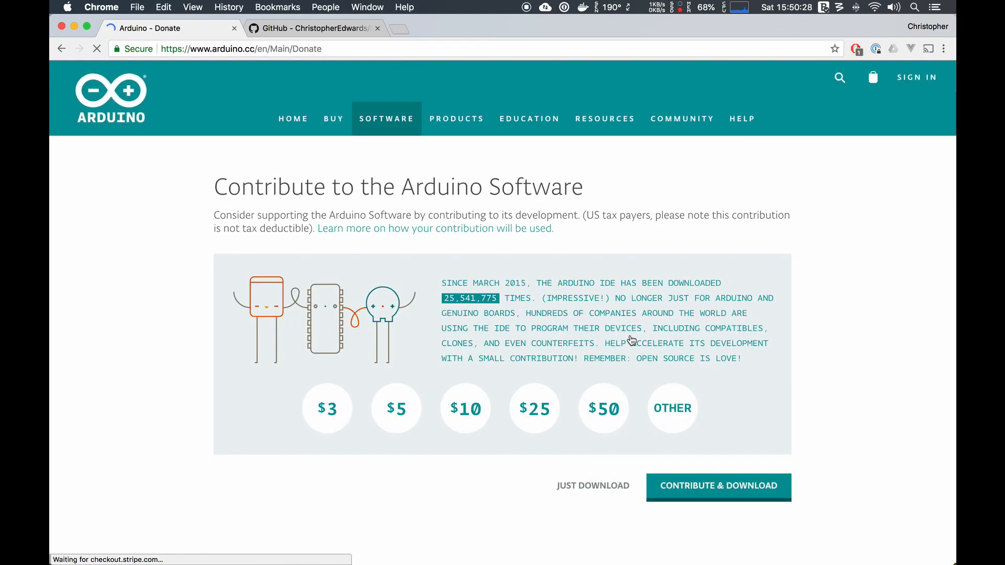
left_click(596, 490)
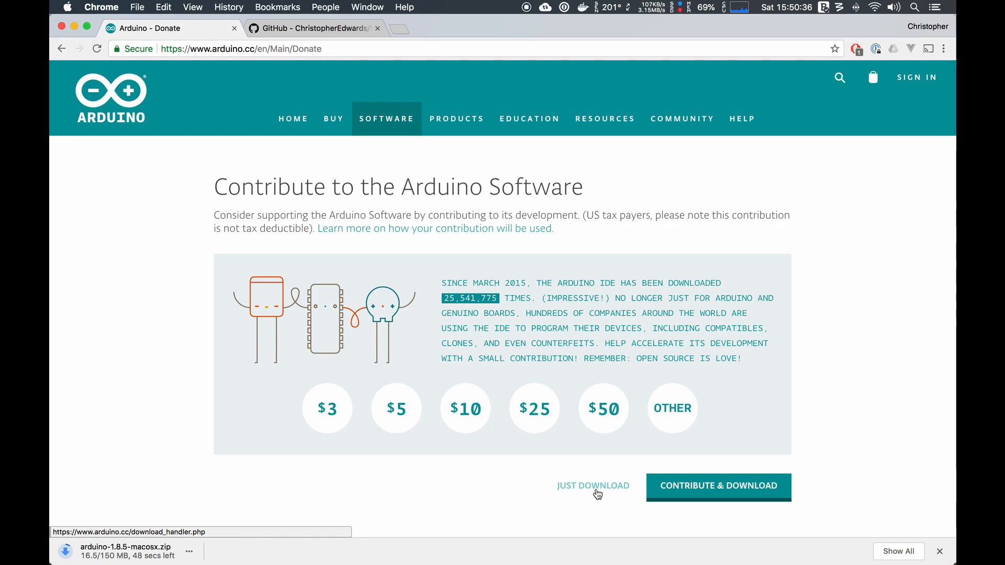
- Download the master branch of the SHADOW repository on GitHub as a ZIP file
left_click(317, 21)
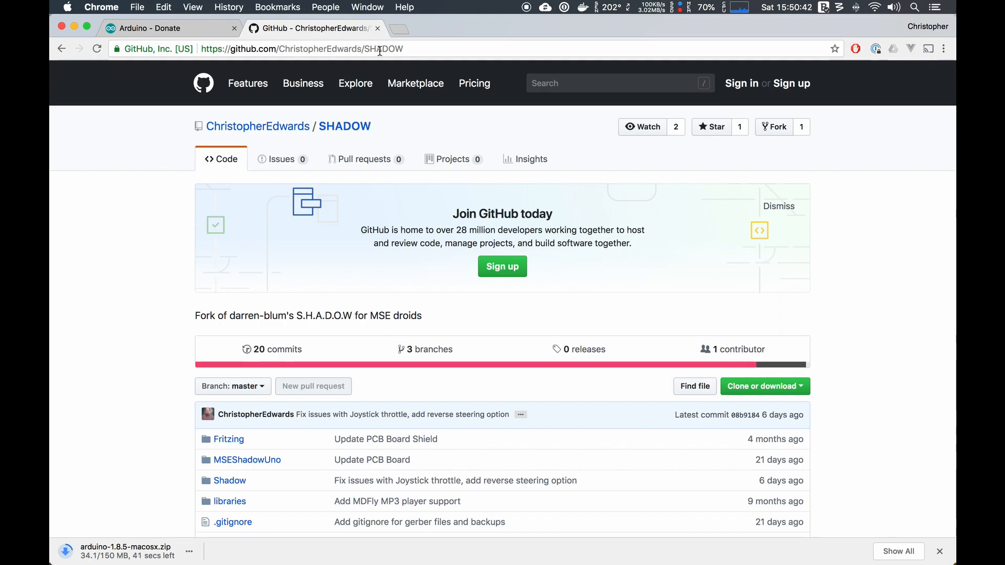
left_click(804, 390)
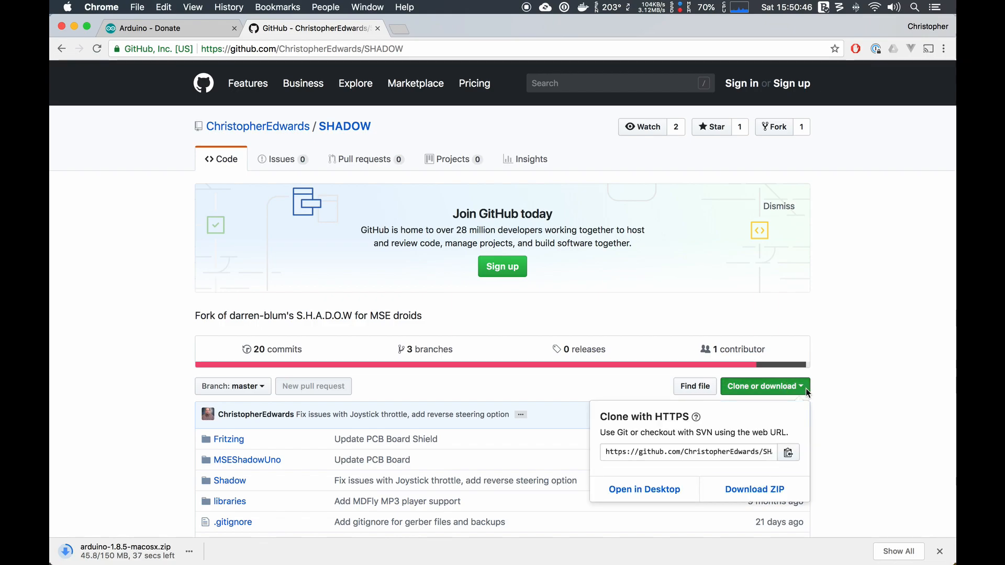
left_click(742, 497)
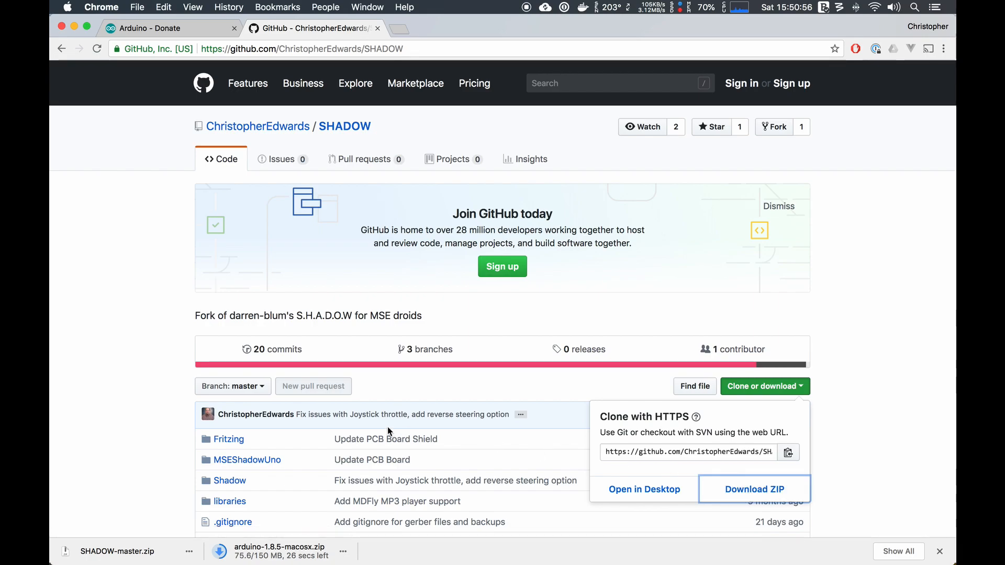
left_click(879, 406)
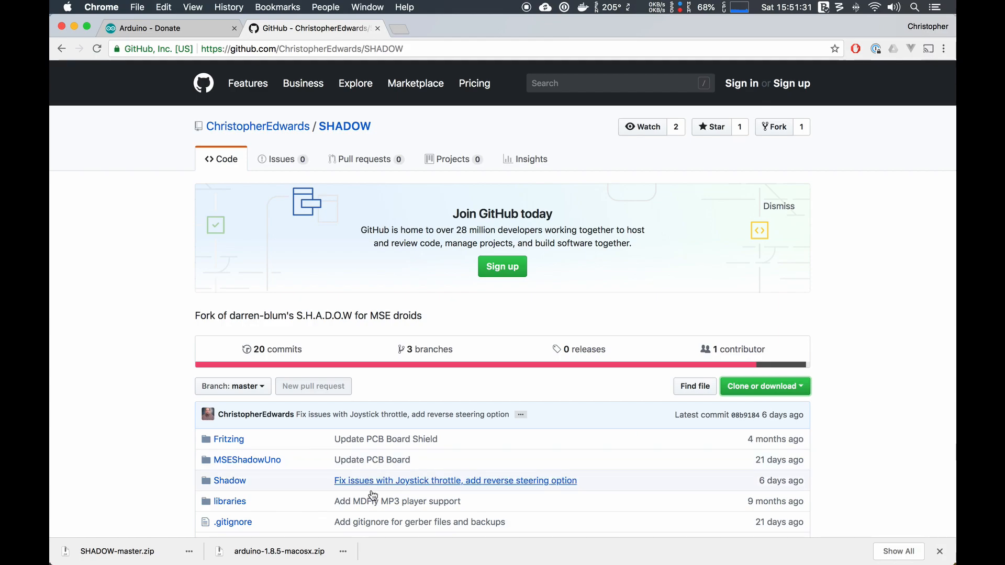
- Extract arduino-1.8.5-macosx.zip and move Arduino.app to the Applications folder, replacing the existing copy
left_click(281, 551)
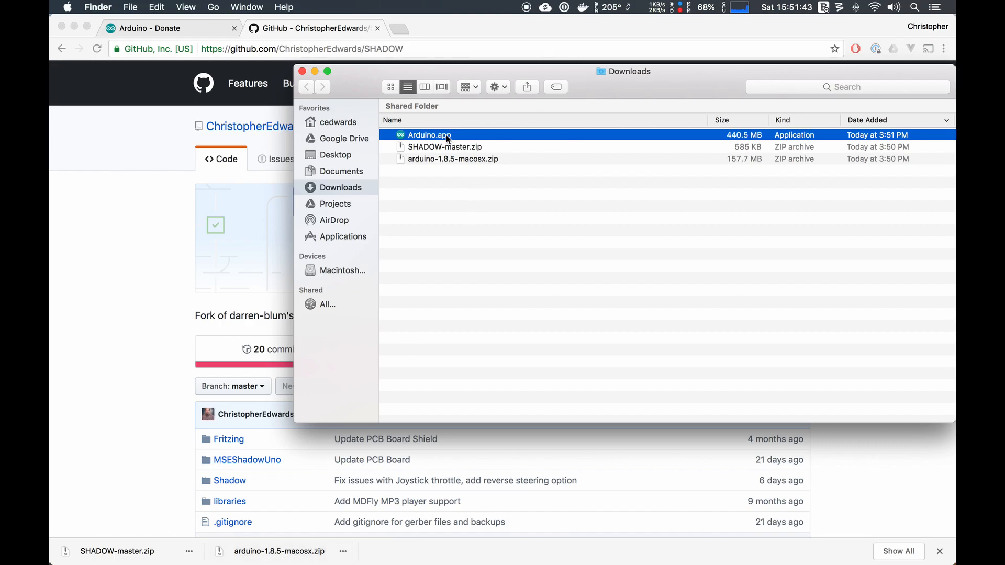
left_click_drag(447, 137, 356, 234)
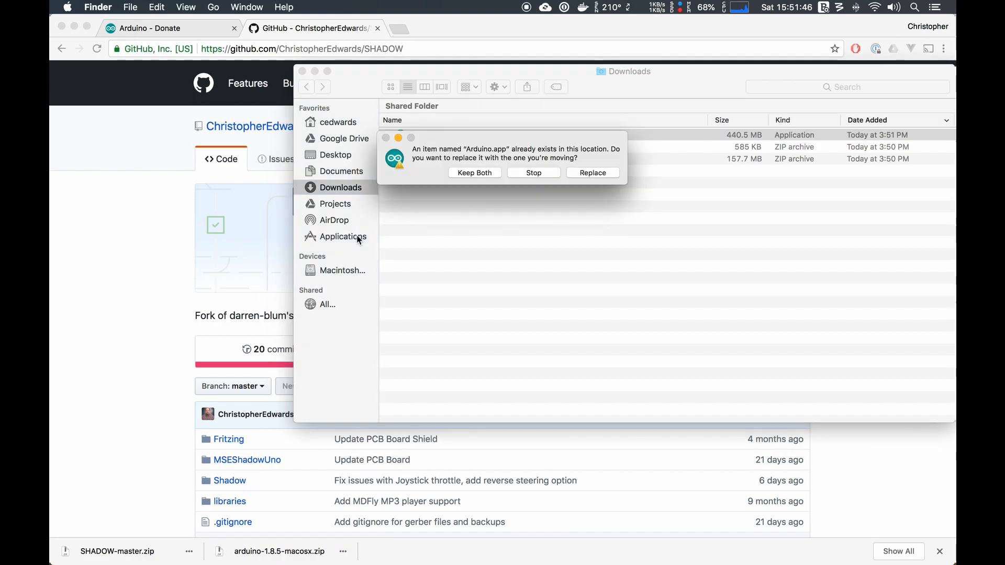
left_click(591, 173)
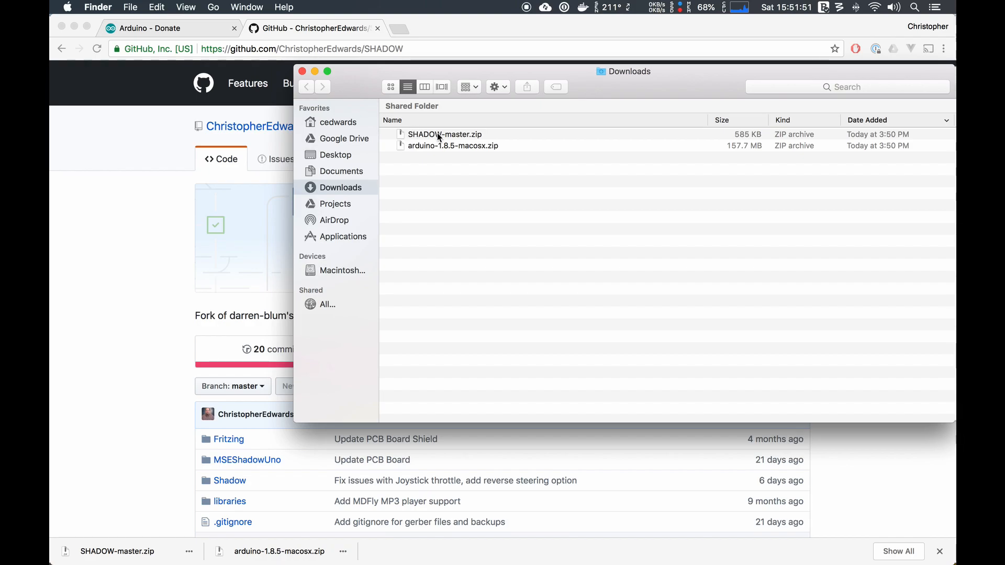
- Extract SHADOW-master.zip in Downloads and open the Shadow folder inside the extracted SHADOW-master folder
left_click(438, 134)
double_click(438, 133)
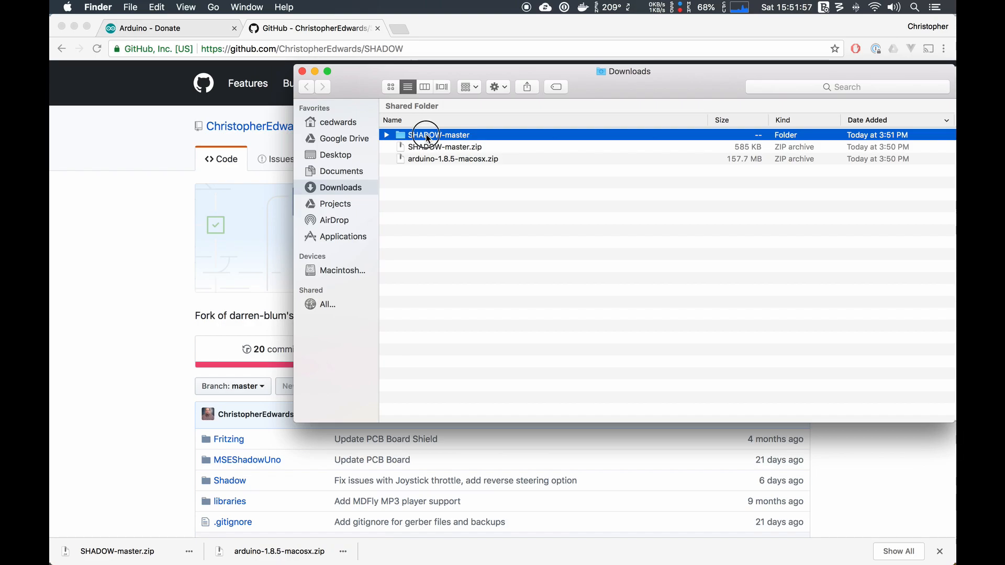
double_click(425, 134)
double_click(427, 171)
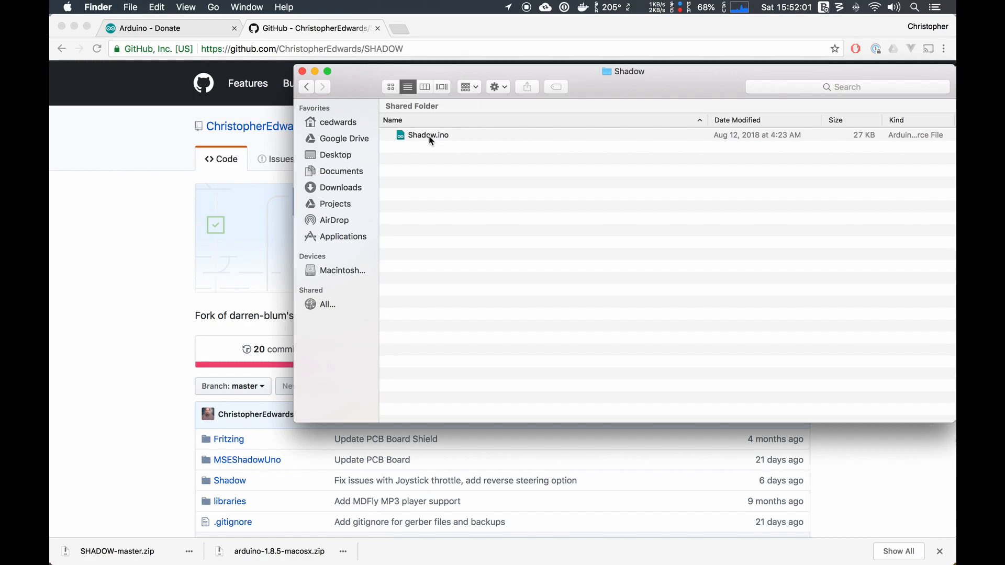
- Open Shadow.ino in the Arduino IDE, allowing the downloaded application to run, and maximize the sketch window
left_click(430, 137)
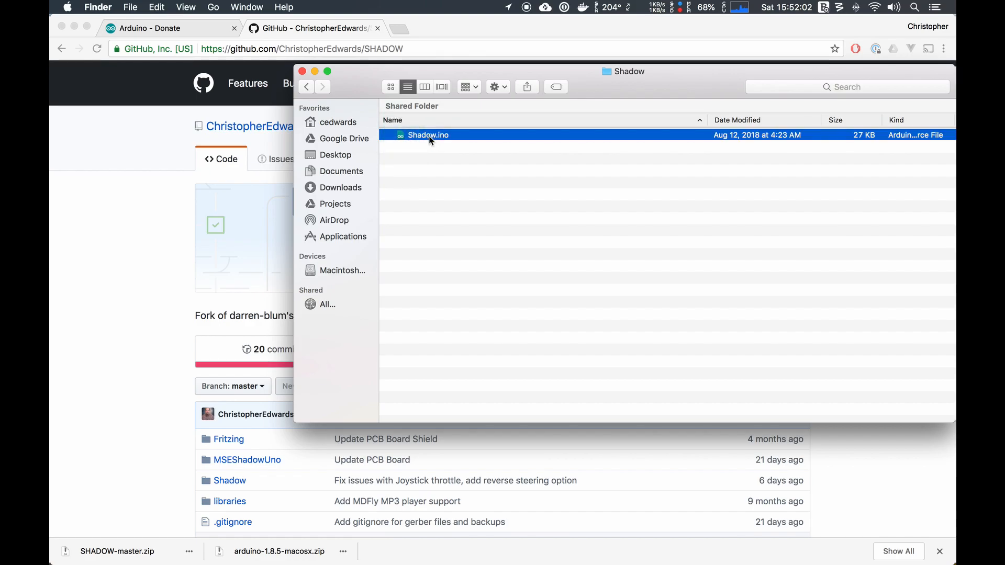
double_click(429, 136)
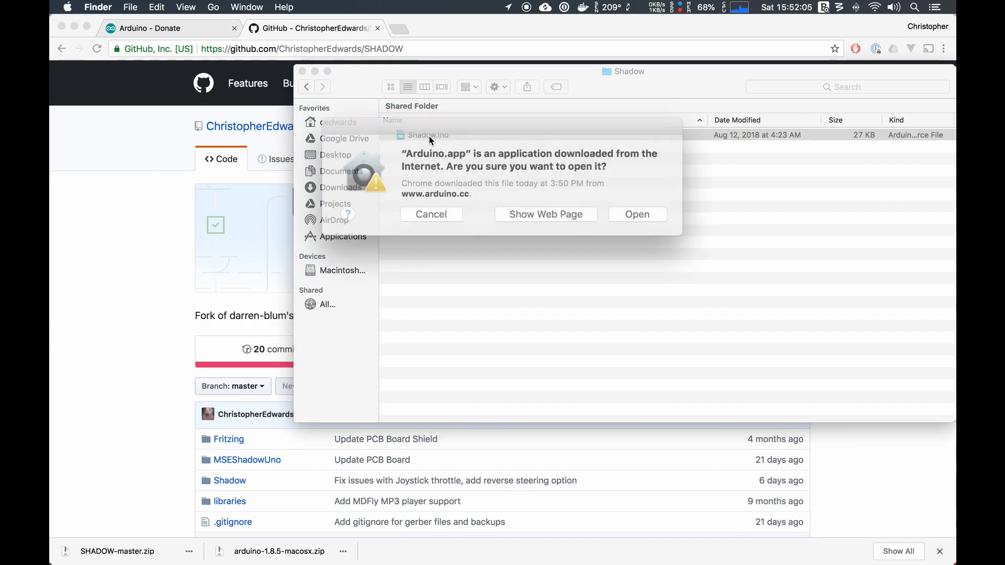
left_click(628, 211)
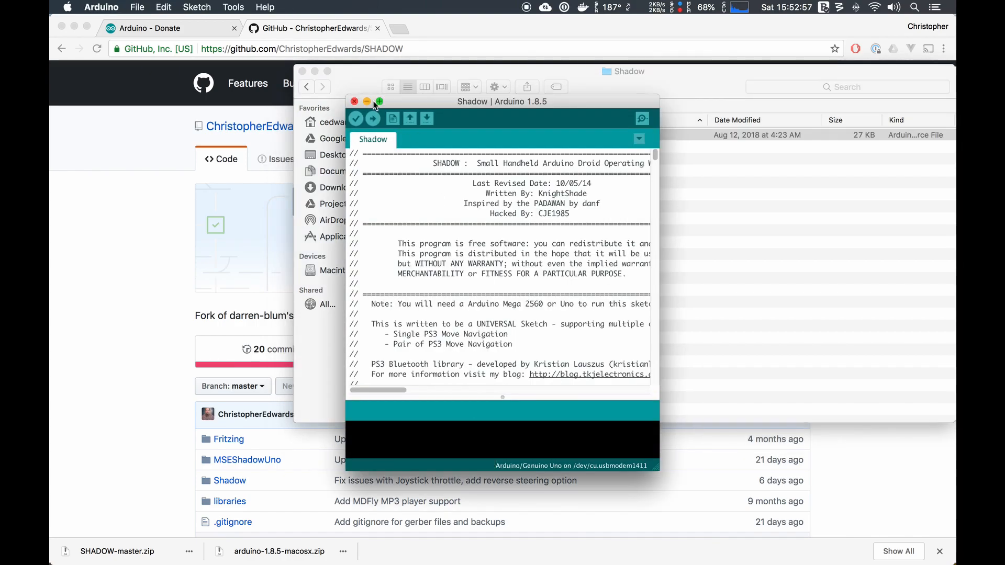
left_click(380, 102)
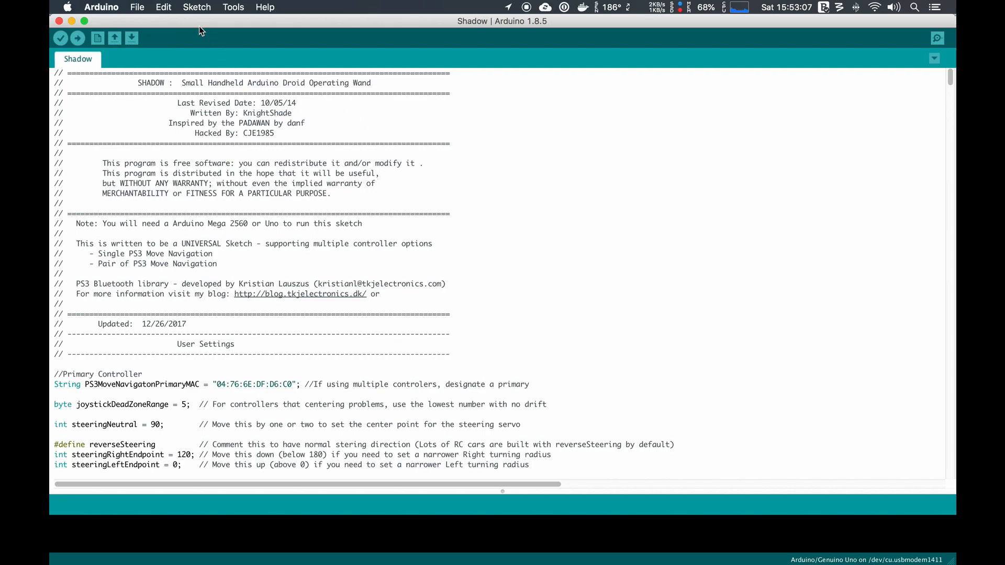
- Add the USB_Host_Shield folder from Downloads/SHADOW-master/libraries as an Arduino library
left_click(201, 13)
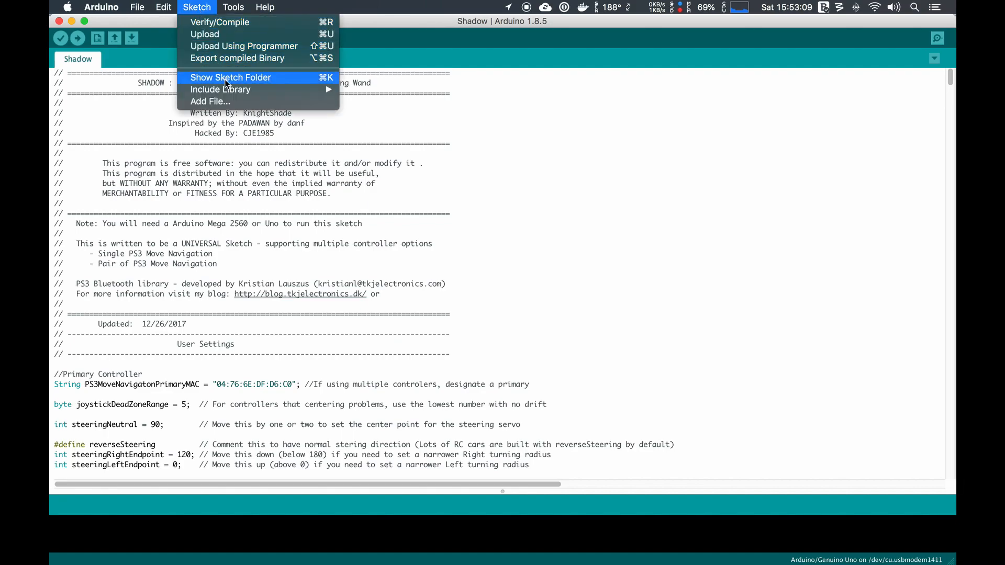
mouse_move(226, 90)
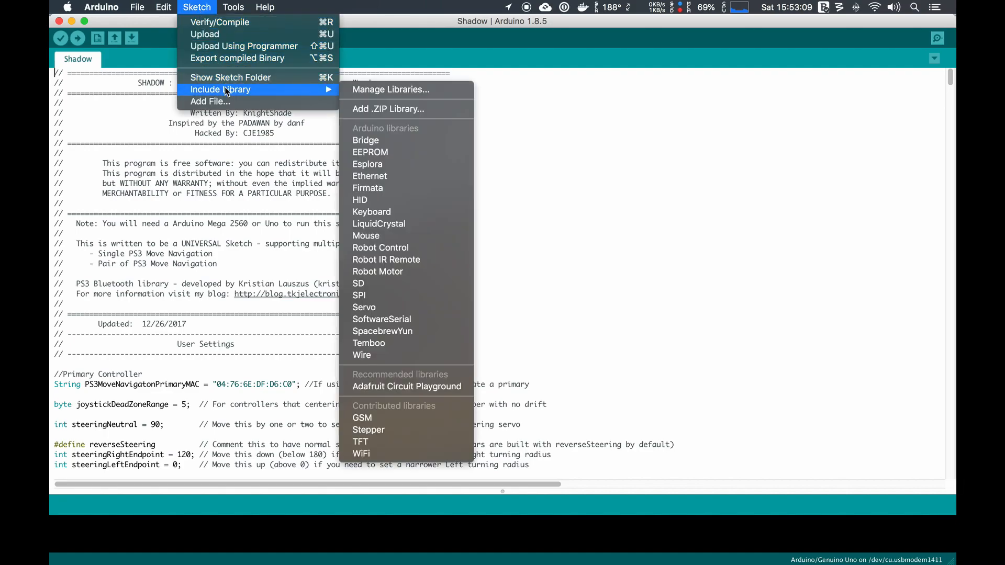
left_click(433, 110)
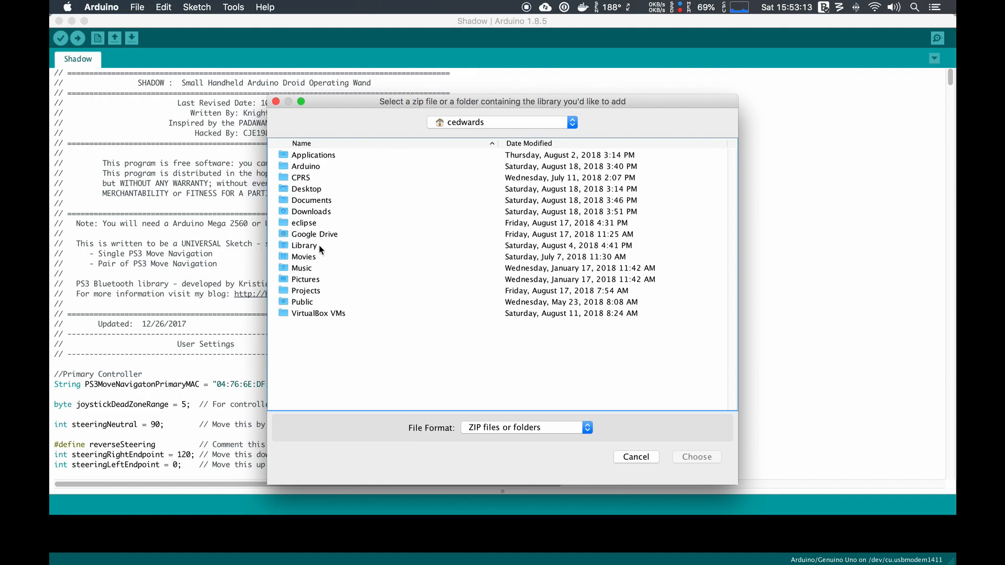
double_click(311, 211)
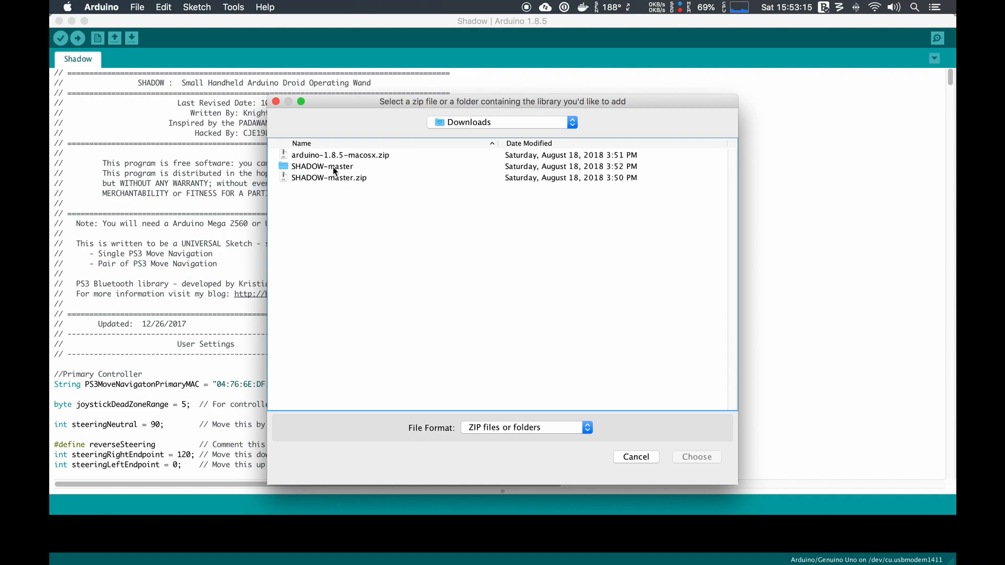
double_click(334, 171)
double_click(309, 178)
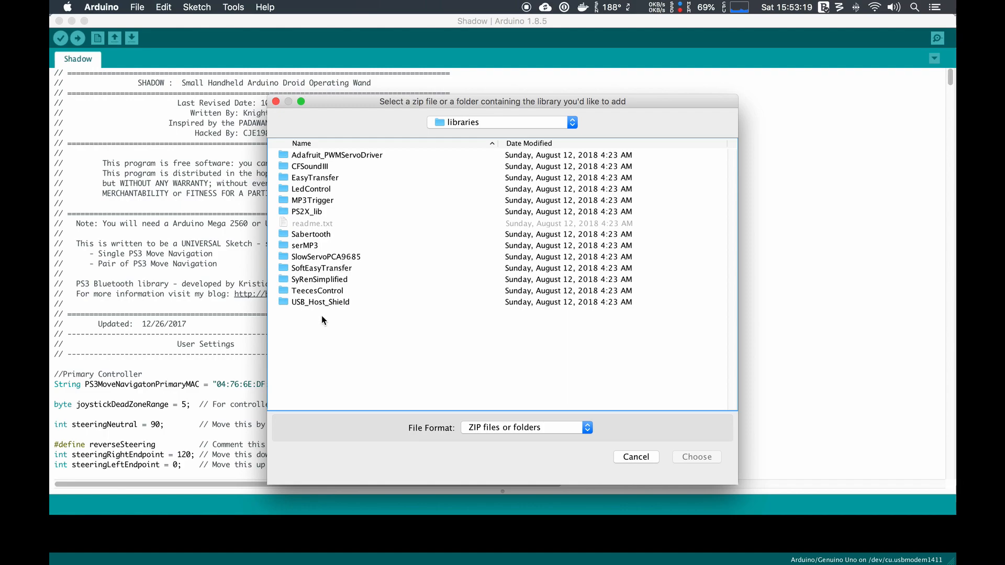
left_click(337, 303)
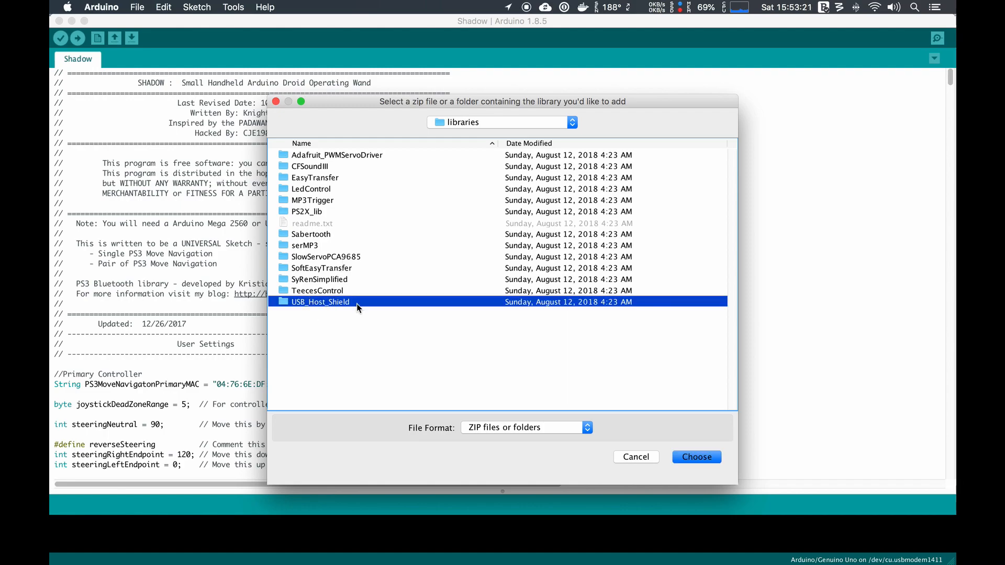
left_click(698, 457)
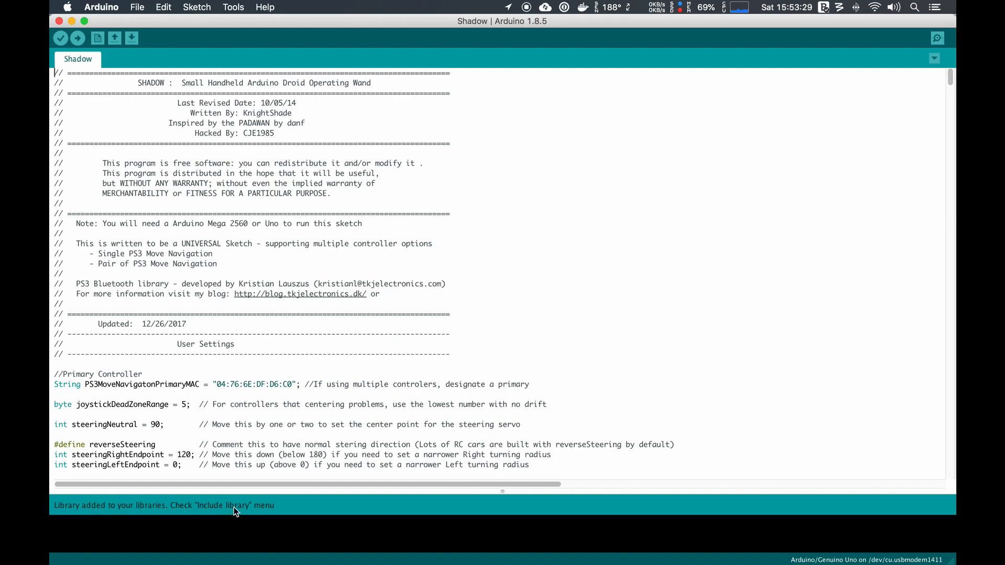
- Check the included libraries for USB_Host_Shield and add the MP3Trigger folder from SHADOW-master/libraries as a library
left_click(204, 9)
mouse_move(309, 88)
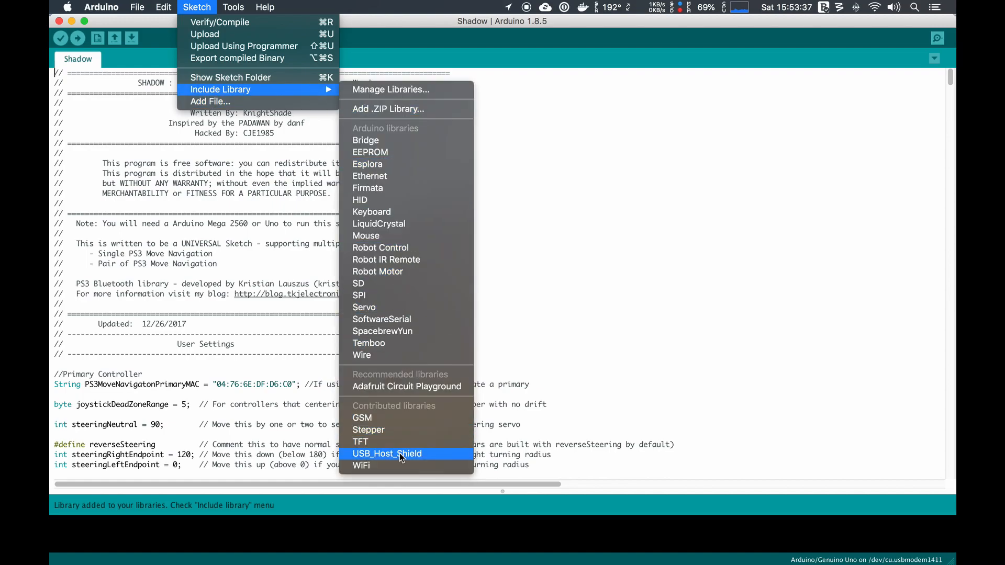
left_click(398, 109)
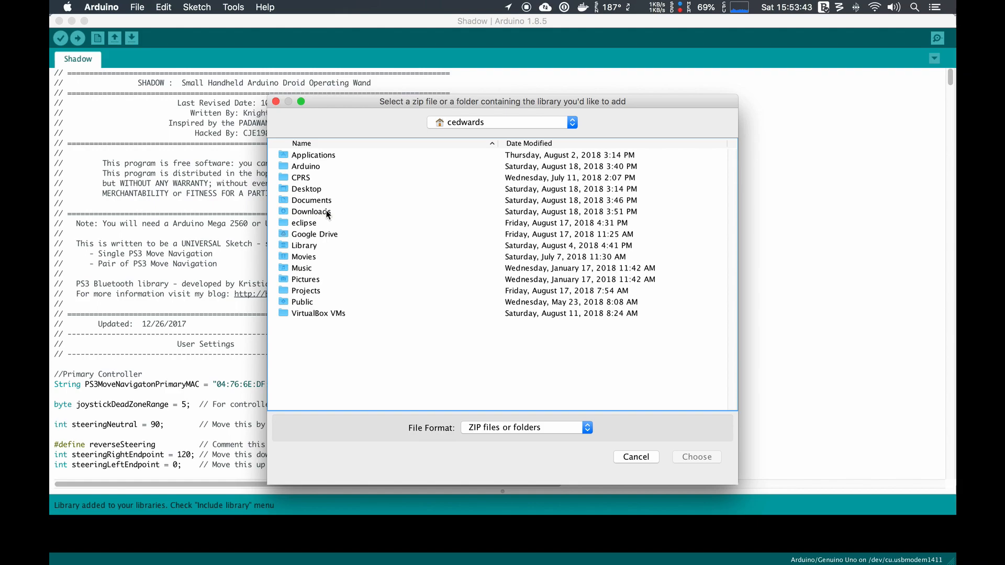
double_click(325, 211)
double_click(325, 165)
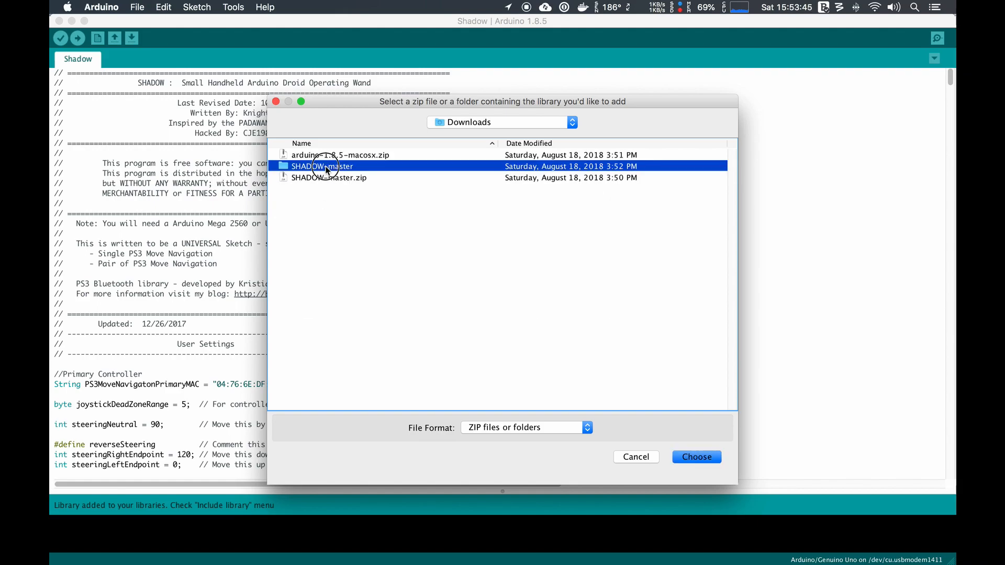
left_click(302, 179)
double_click(304, 179)
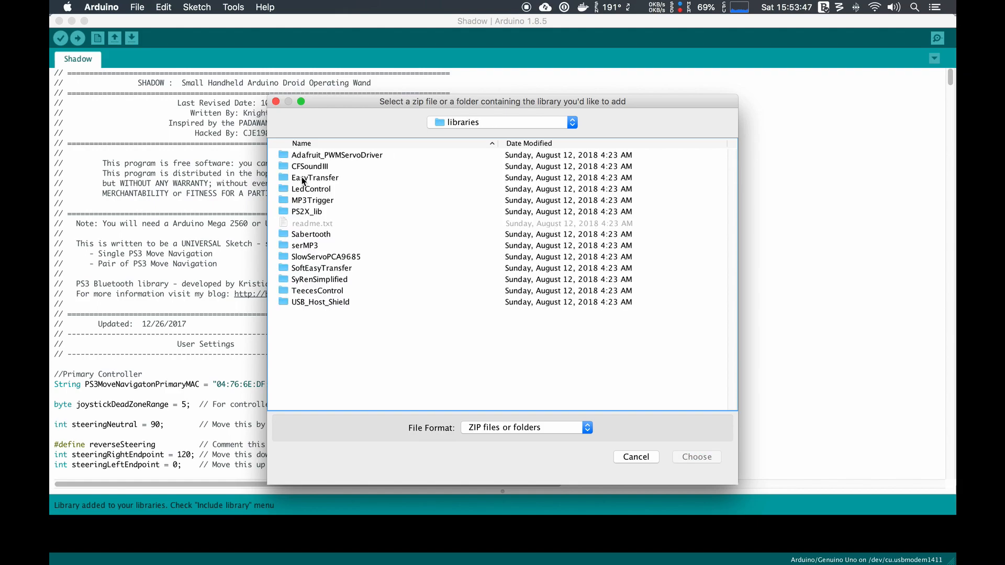
left_click(330, 201)
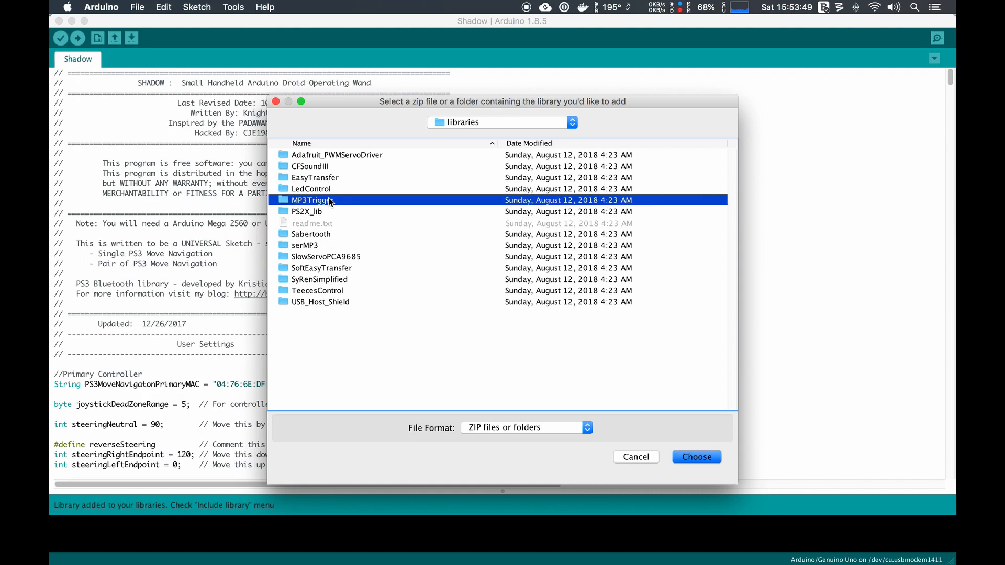
left_click(702, 457)
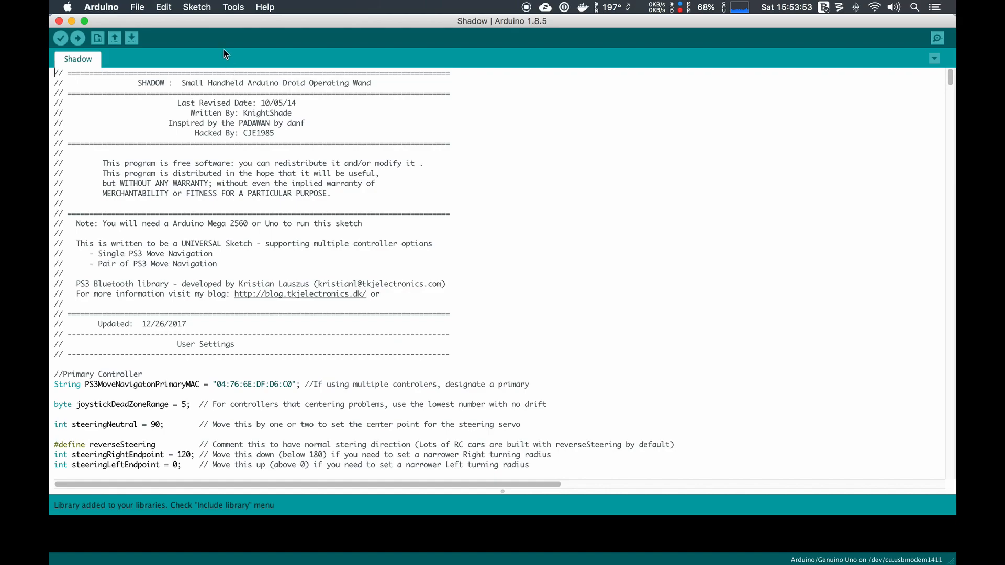
- Add the serMP3 folder from Downloads/SHADOW-master/libraries as an Arduino library
left_click(197, 7)
mouse_move(248, 91)
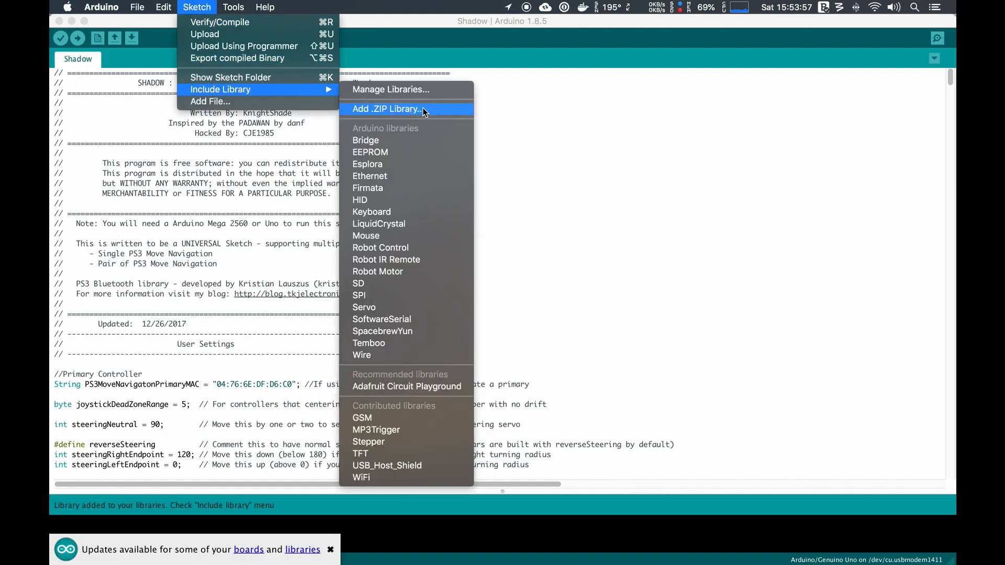
left_click(424, 109)
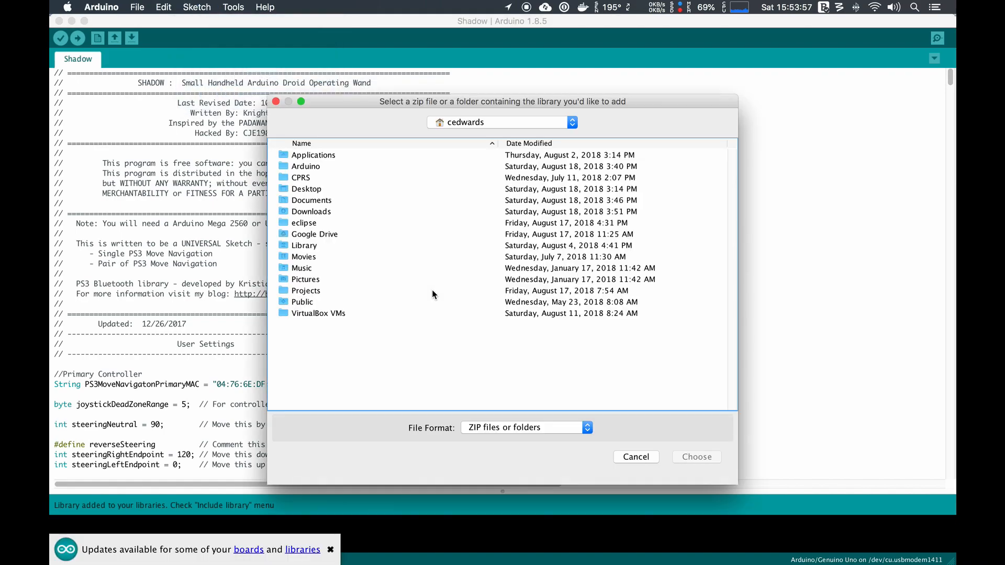
double_click(320, 212)
double_click(319, 166)
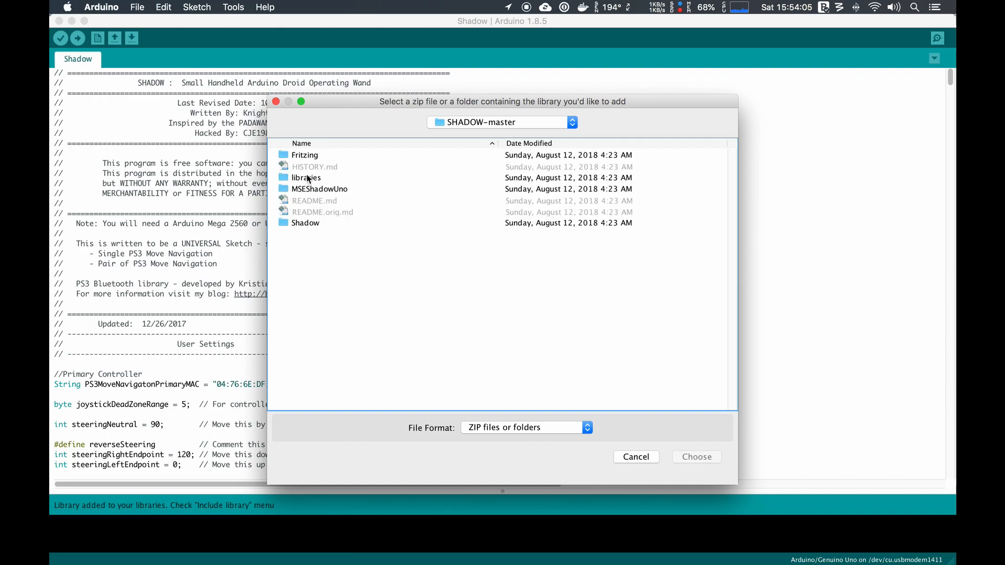
double_click(309, 178)
left_click(306, 247)
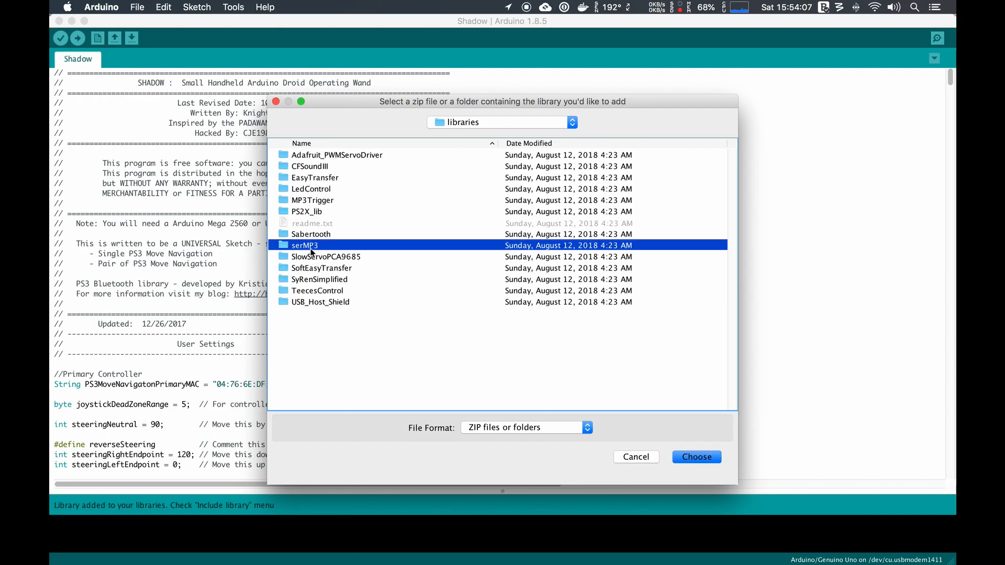
left_click(702, 456)
- Verify and compile the Shadow sketch
left_click(471, 349)
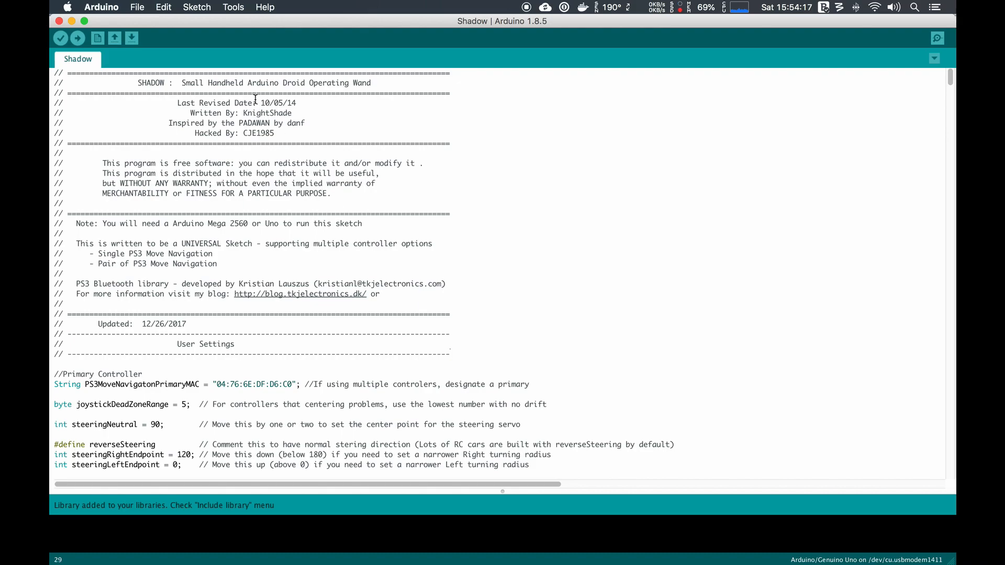
left_click(193, 7)
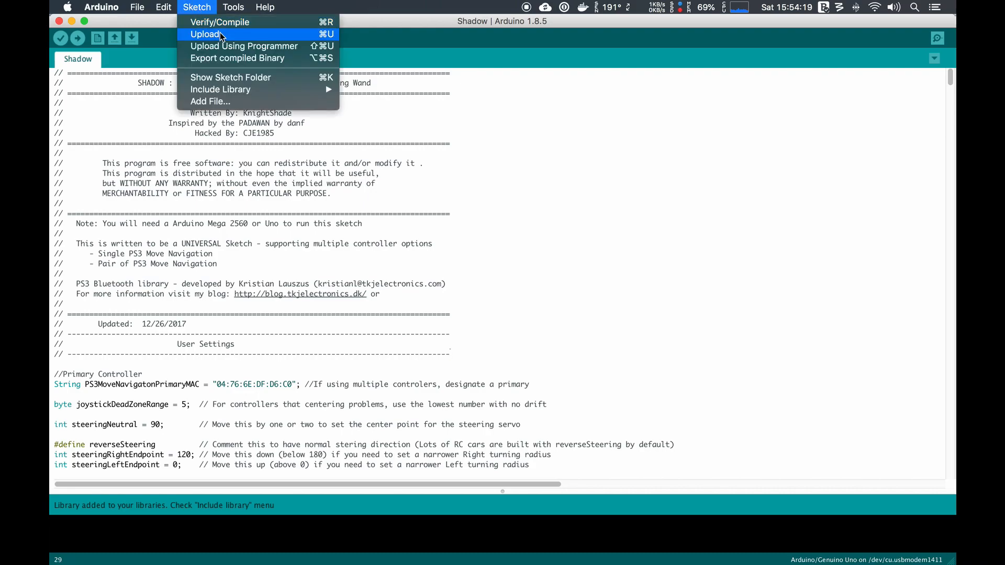
left_click(235, 24)
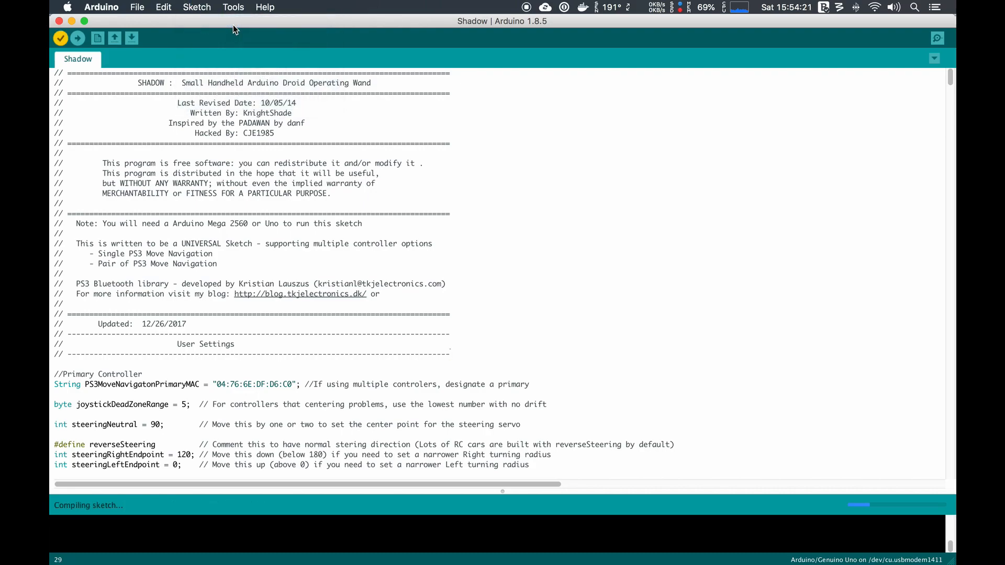